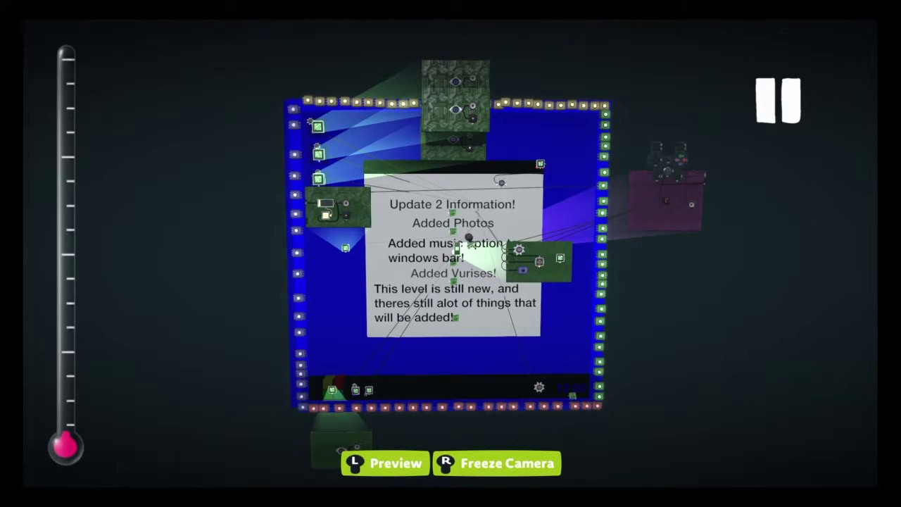
Step: Zoom in on the desktop level, then pan the view away from it
key("Escape")
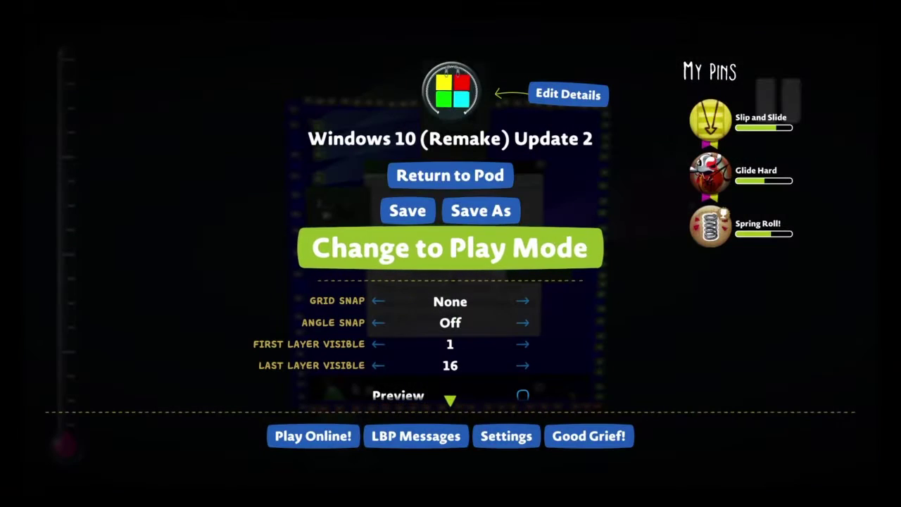
key("Escape")
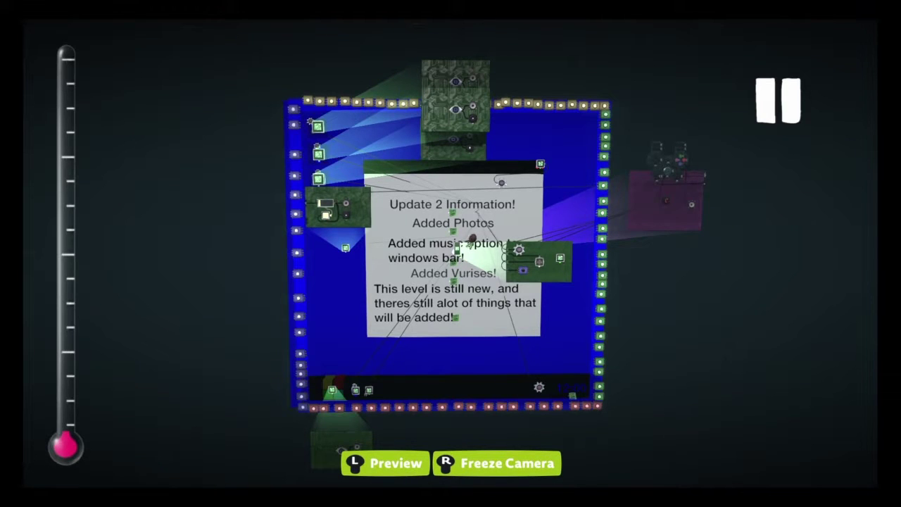
key("r")
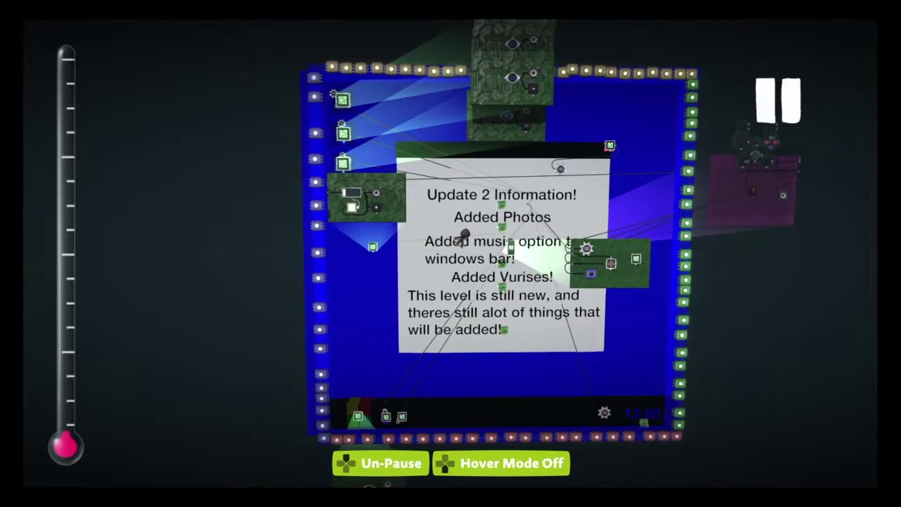
key("Escape")
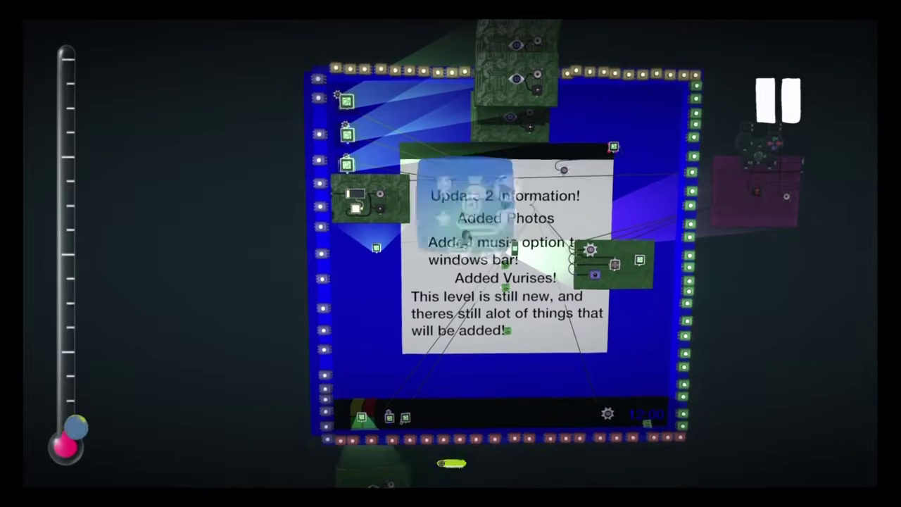
key("Tab")
key("Escape")
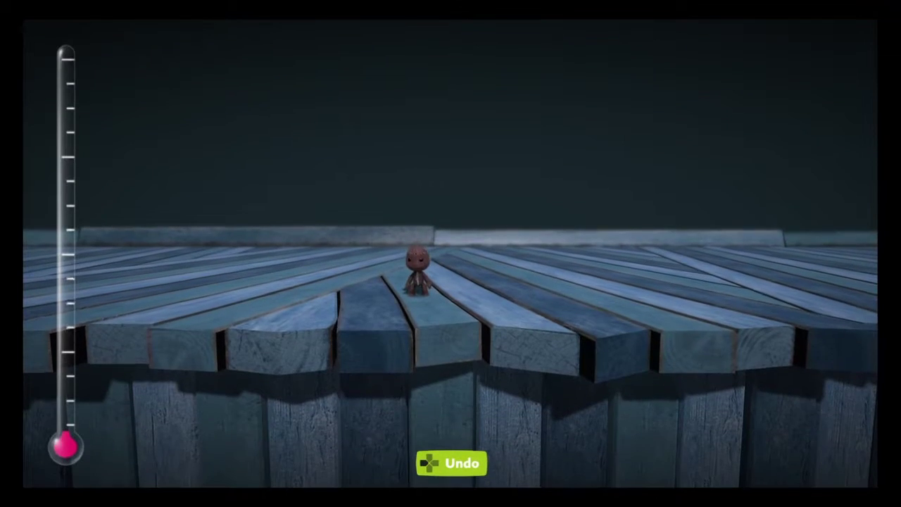
Step: Check the camera preview, then open the Timer chip's current time setting
key("p")
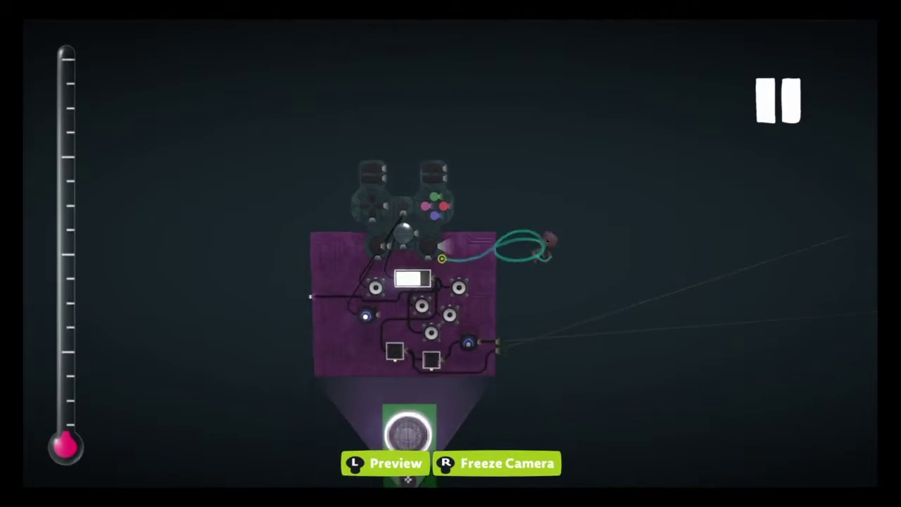
key("Return")
key("Down")
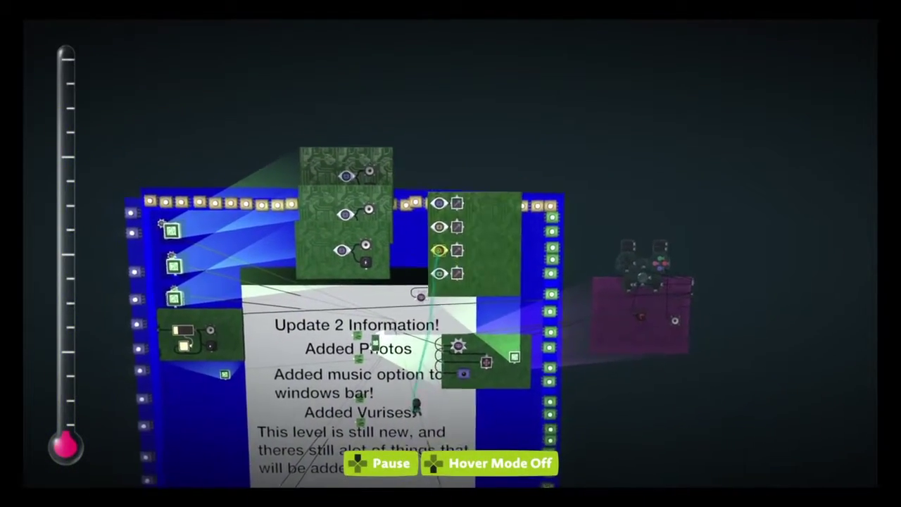
Step: Inspect the window board's Tag Sensor settings, then reset the camera zoom
left_click(360, 347)
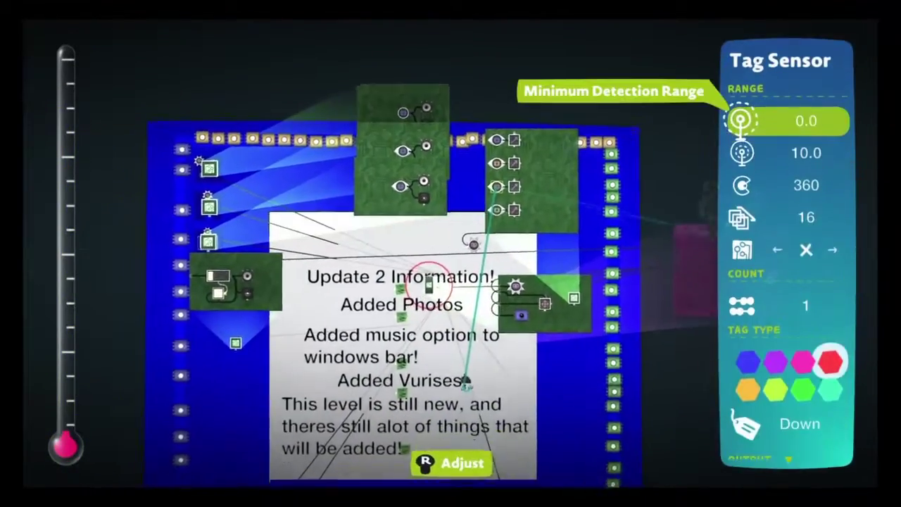
key("Escape")
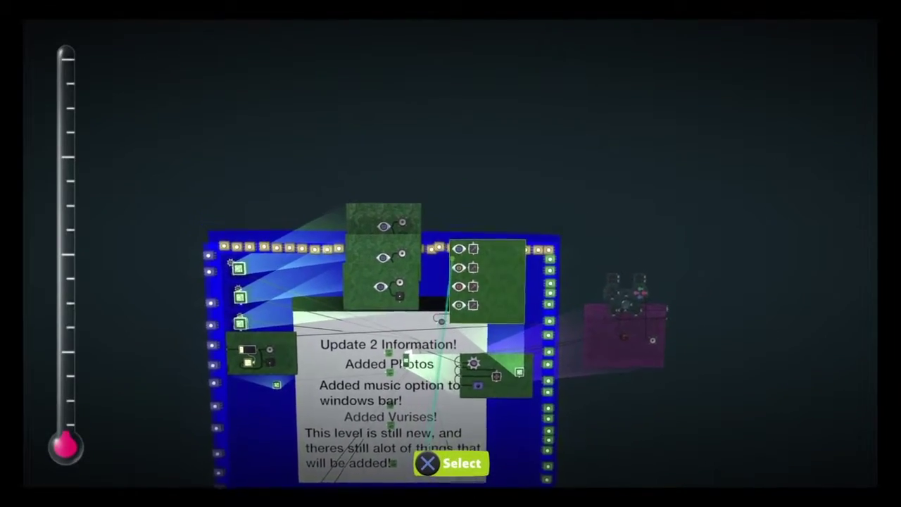
key("Return")
key("Escape")
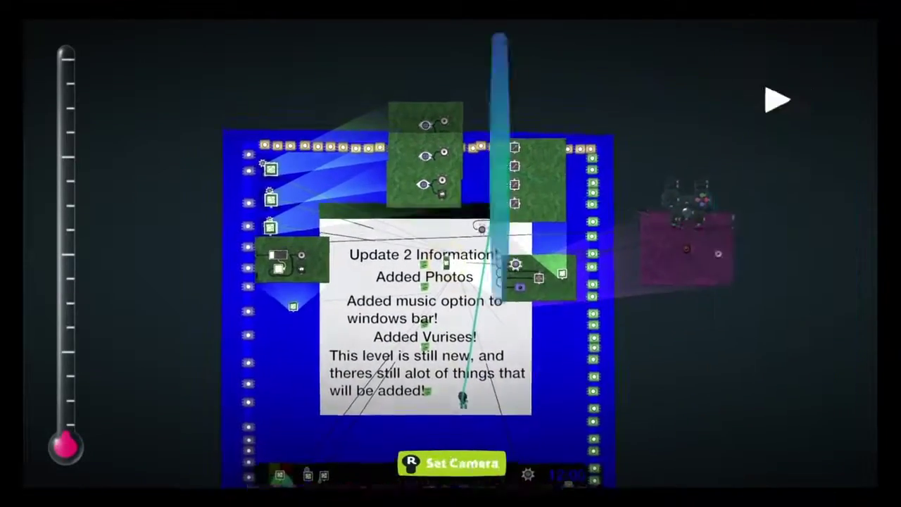
key("r")
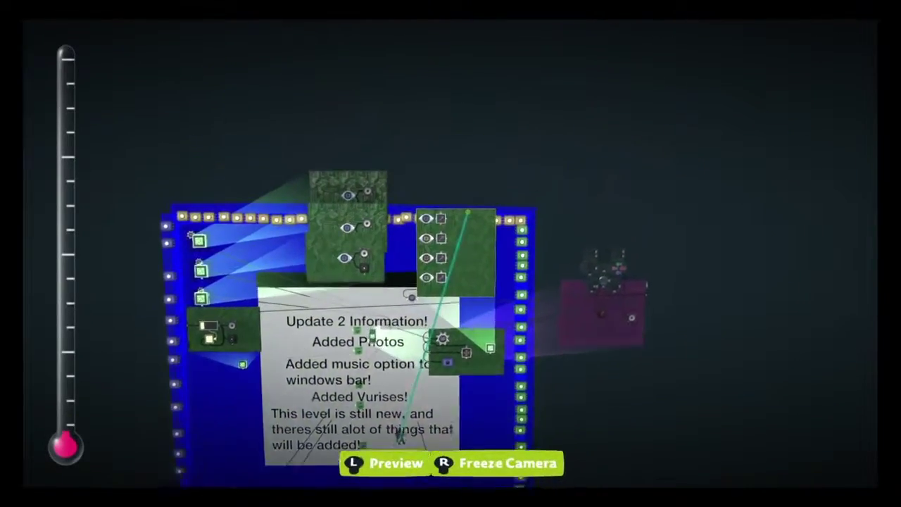
Step: Open the Mover's settings and move to its vertical speed row
key("Return")
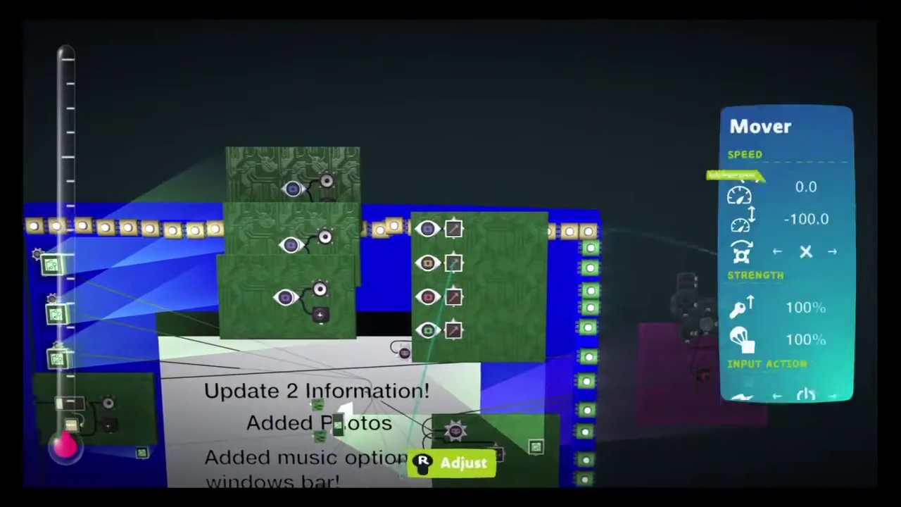
key("Down")
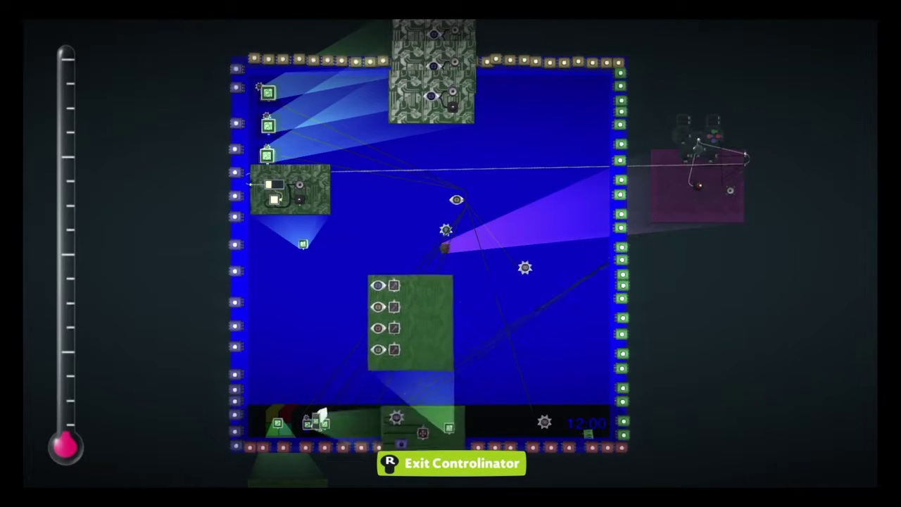
Step: Exit the controller view, zoom in on the Music window logic and close its Tag Sensor
key("r")
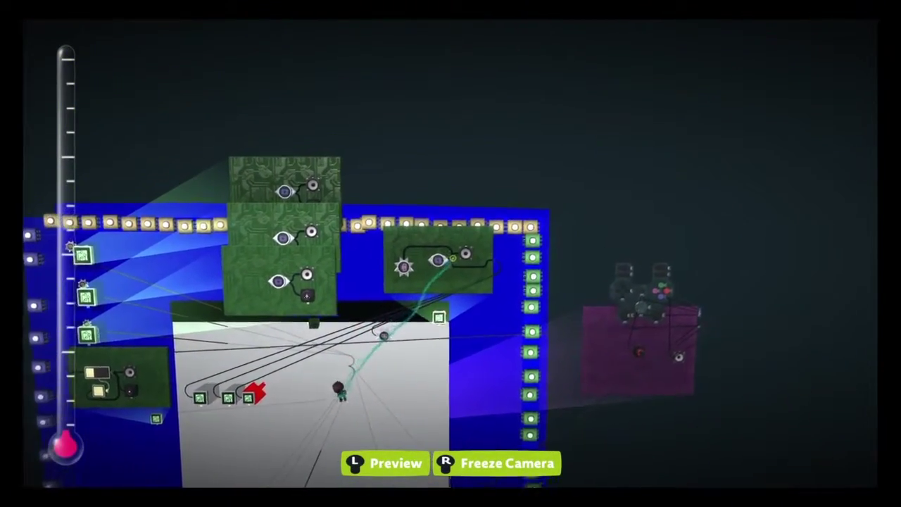
key("r")
key("r")
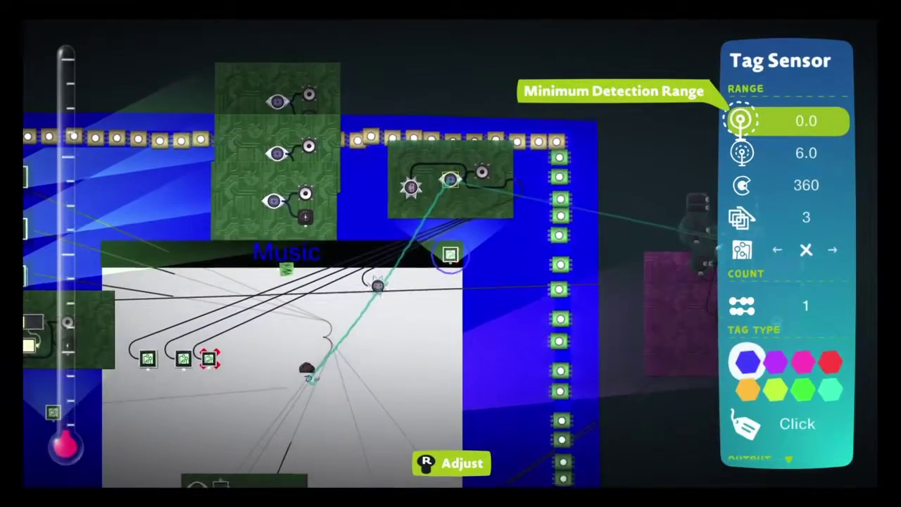
key("Escape")
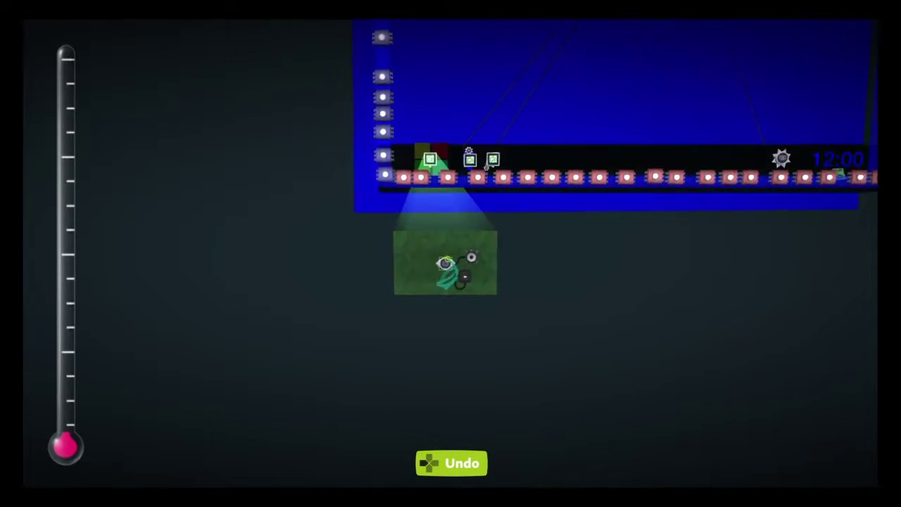
Step: Check the taskbar Tag Sensor's maximum detection range and the Emitter's settings
left_click(447, 253)
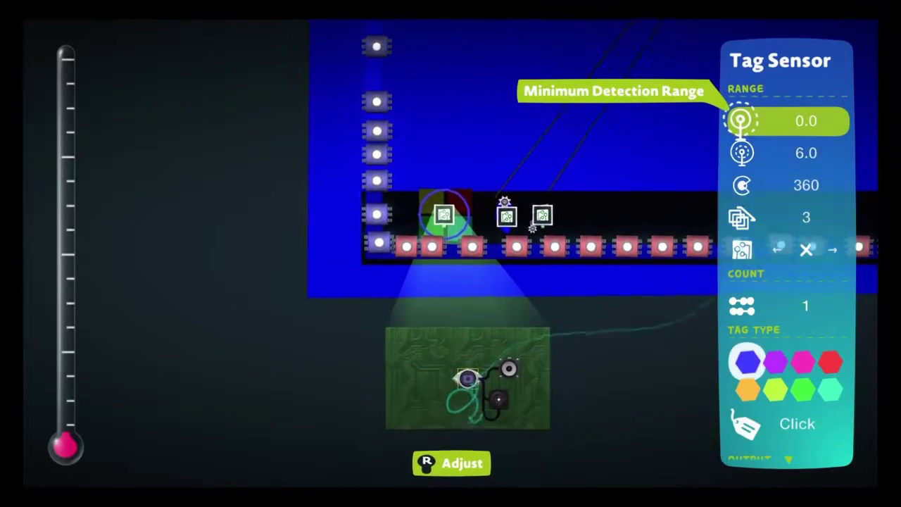
key("Down")
key("Escape")
left_click(458, 263)
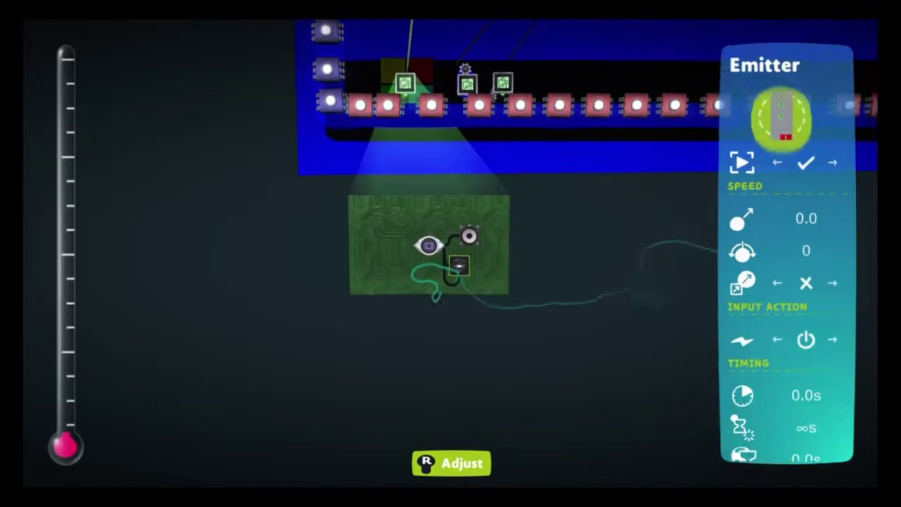
key("Escape")
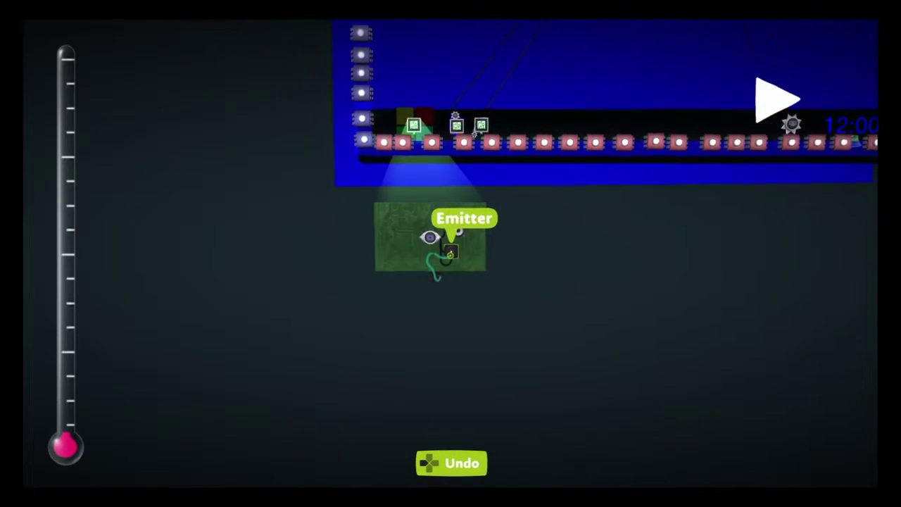
left_click(451, 252)
key("Escape")
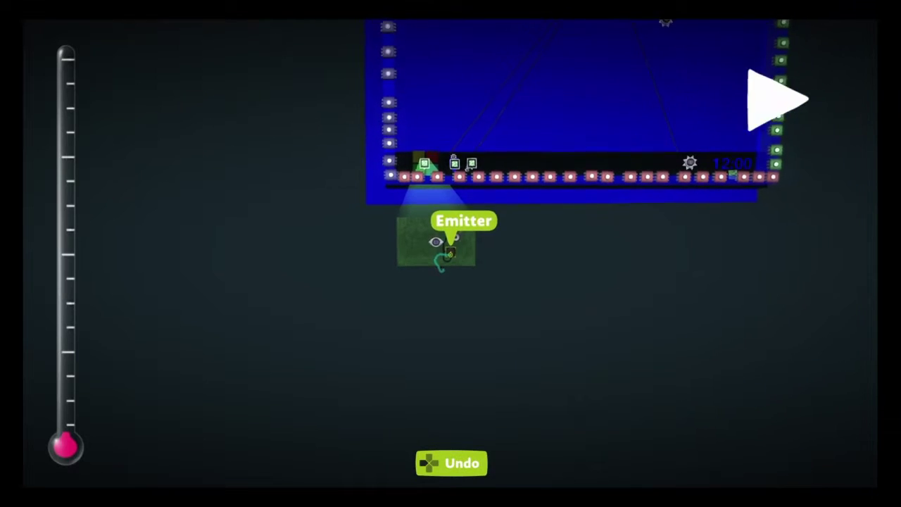
left_click(448, 253)
key("Escape")
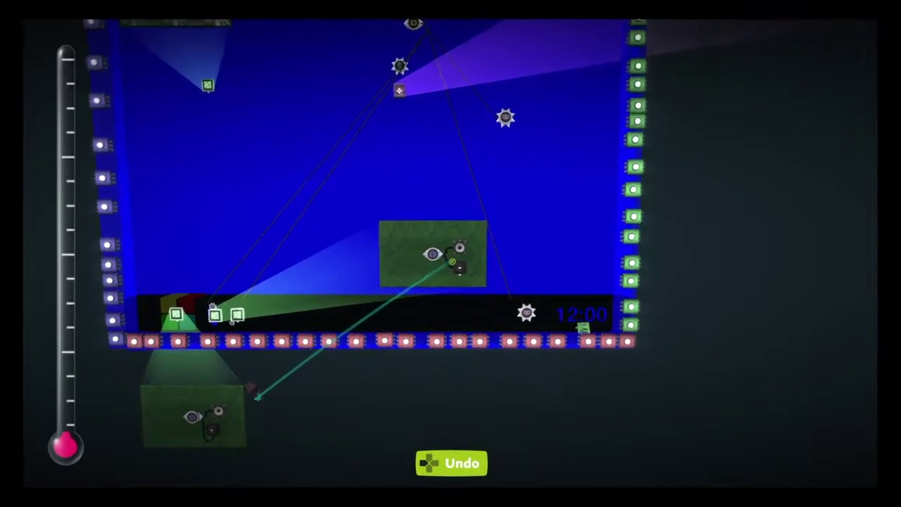
Step: Check the desktop board's Emitter, unpause the logic and view the microchip options
left_click(458, 257)
key("Escape")
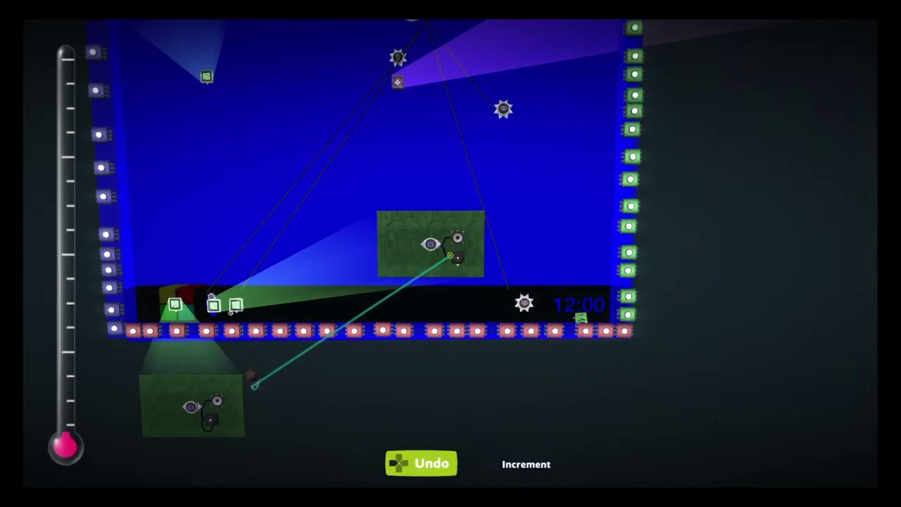
key("space")
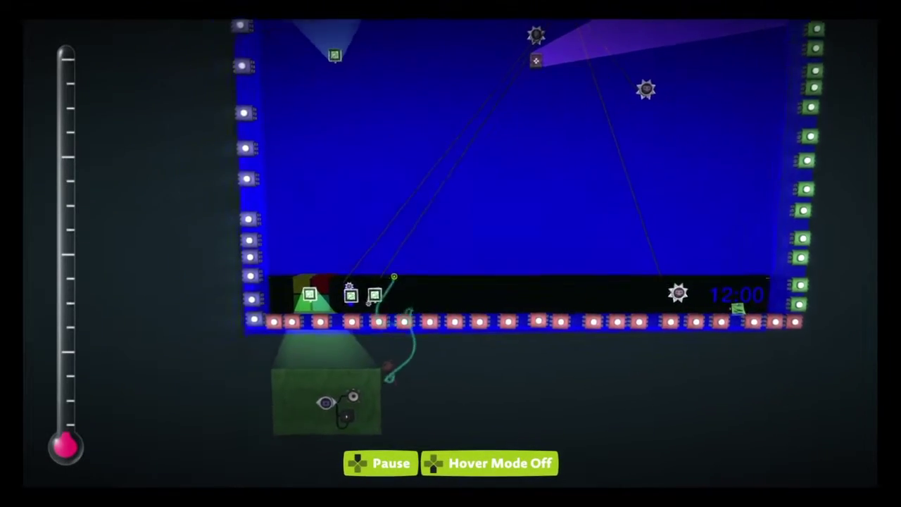
left_click(446, 257)
key("Escape")
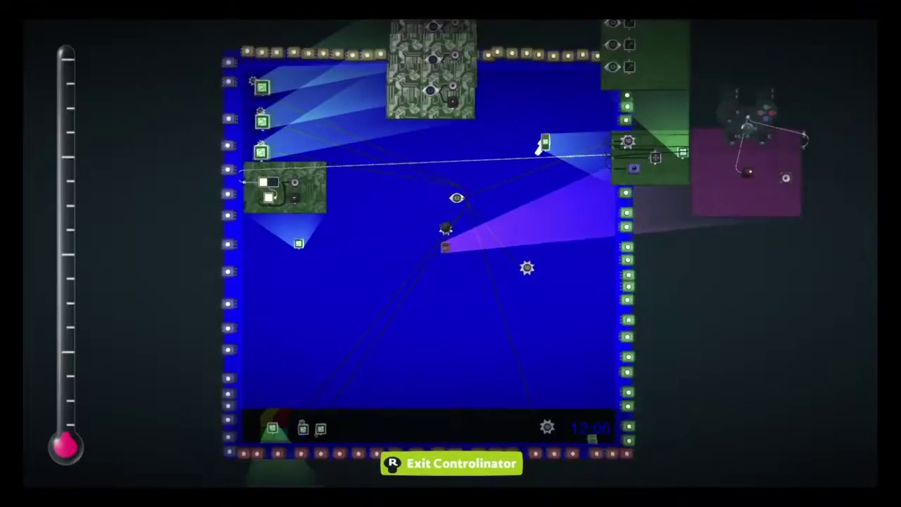
Step: Move two chips to the desktop's centre and bottom, then pause the level
left_click_drag(569, 93, 419, 322)
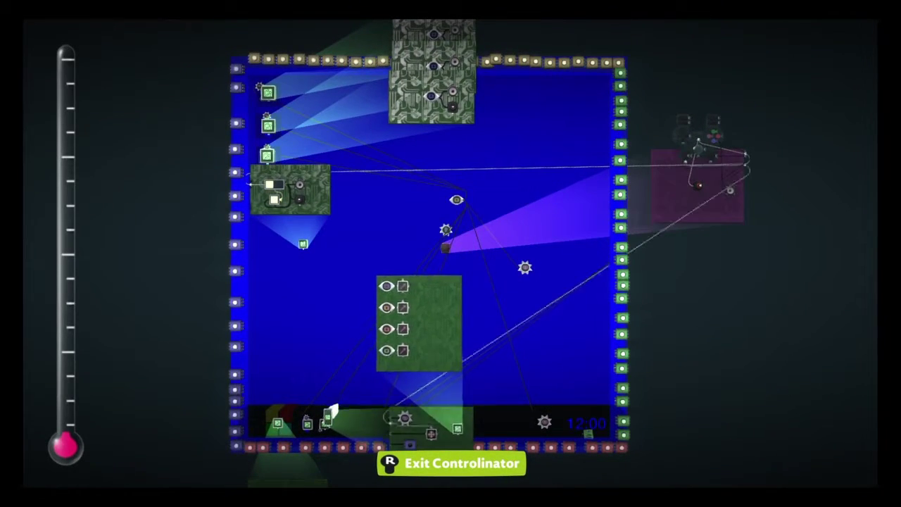
left_click_drag(289, 420, 304, 422)
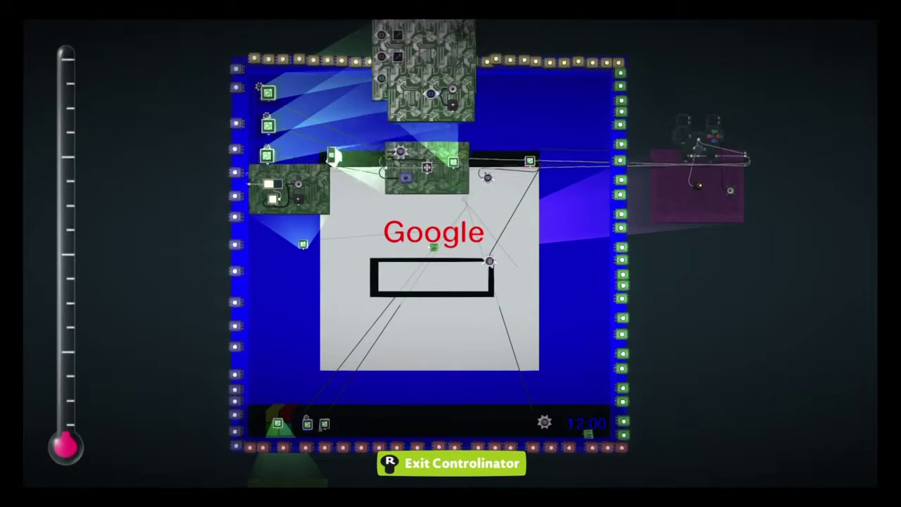
key("Escape")
Step: Switch the editor to Front View and open the chosen chip's logic board
key("Down")
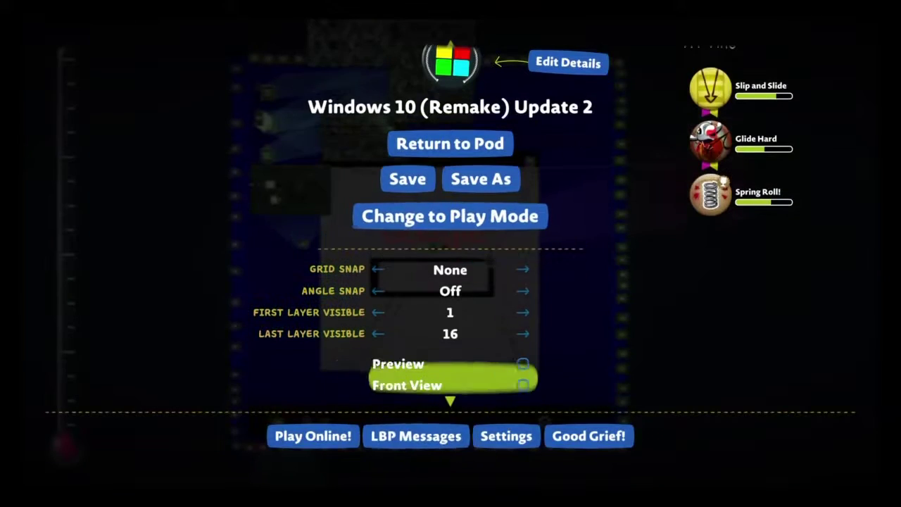
key("Return")
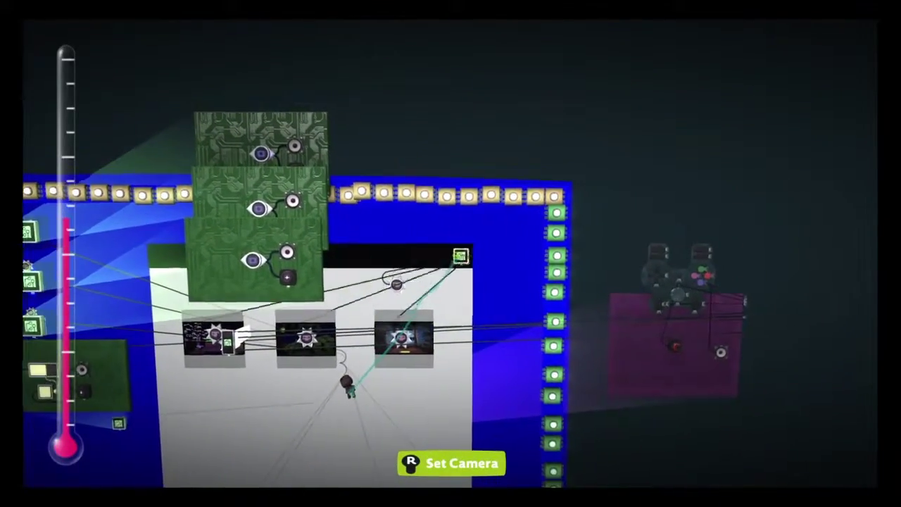
key("Return")
Step: Bring the board beneath the taskbar into view, wire it to a taskbar chip, and preview
key("Escape")
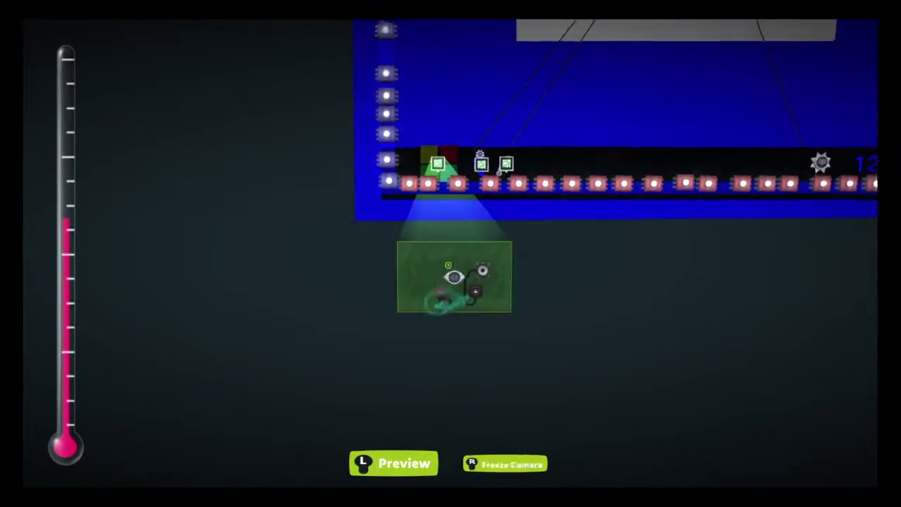
mouse_move(422, 313)
left_mouse_down()
mouse_move(539, 244)
mouse_move(345, 267)
left_mouse_up()
key("r")
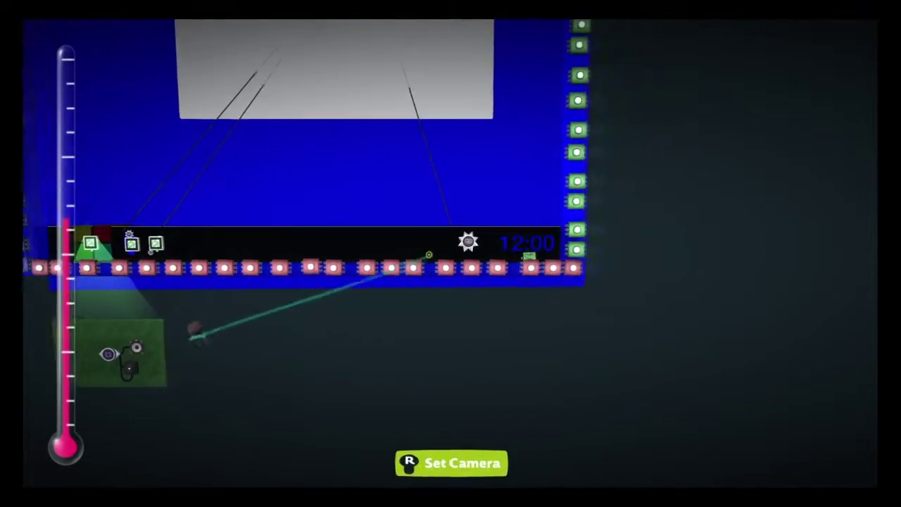
key("r")
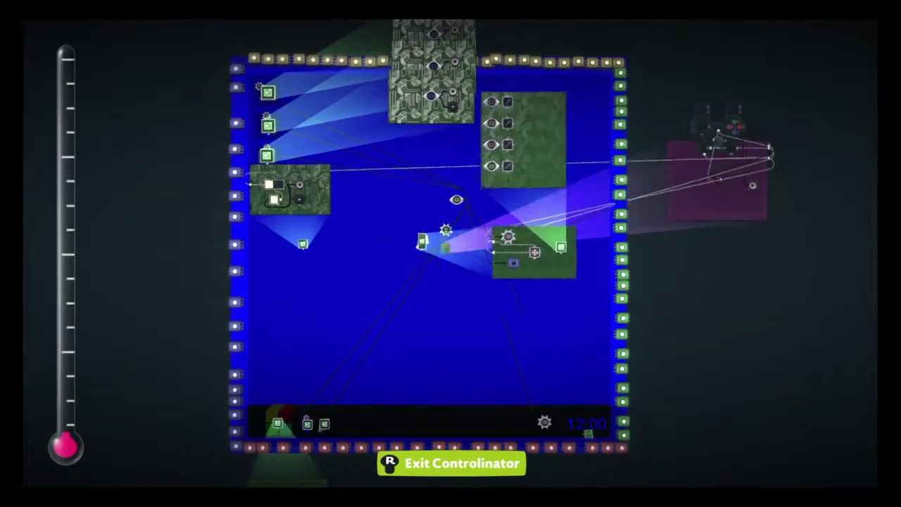
Step: Shift the green circuit board and chip cluster up and to the right
left_click_drag(272, 411, 290, 403)
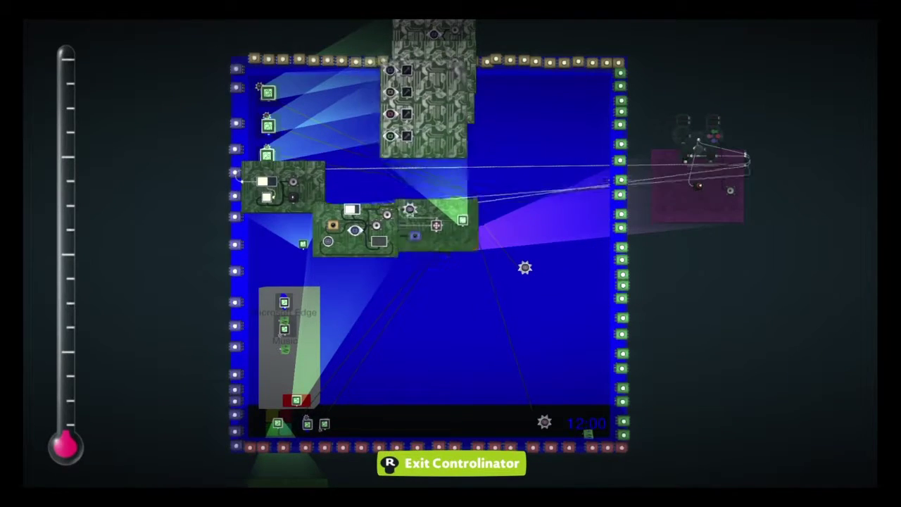
Step: Open the Timer chip, run the logic, then confirm 2.0 s target and 0.0 s current time
key("r")
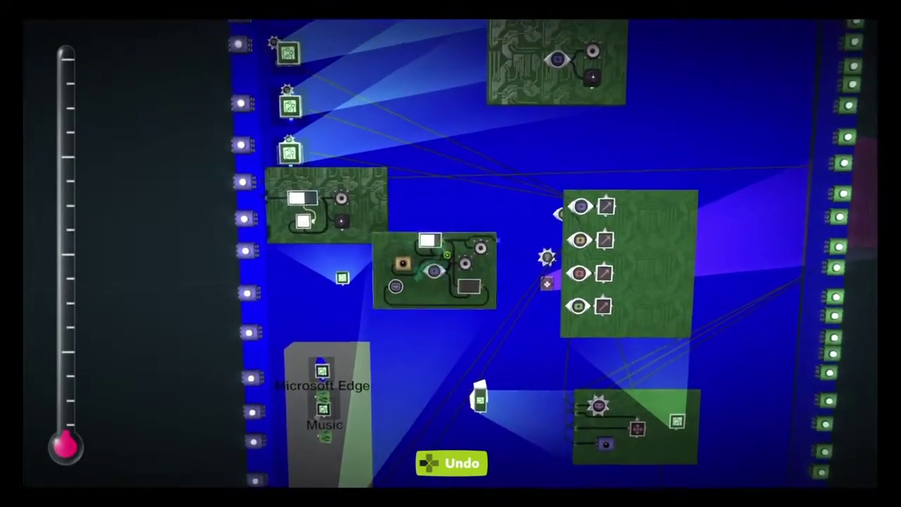
left_click(468, 371)
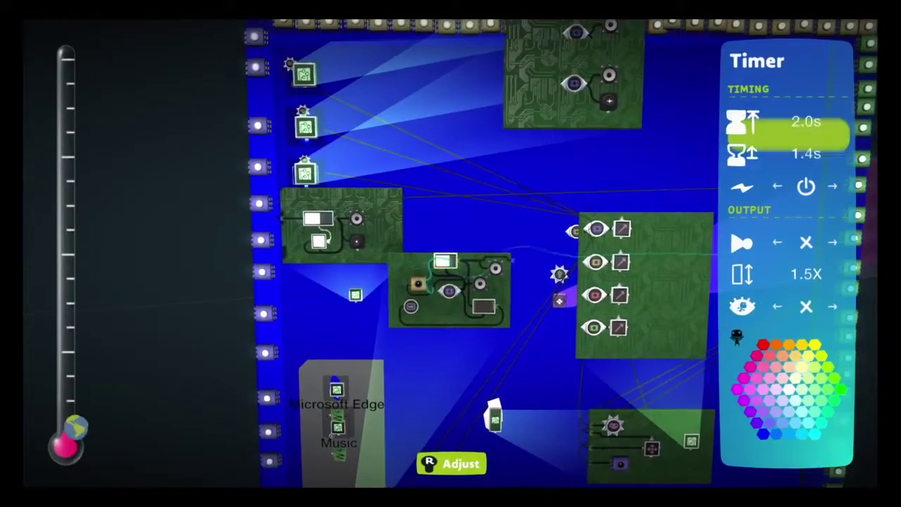
key("Escape")
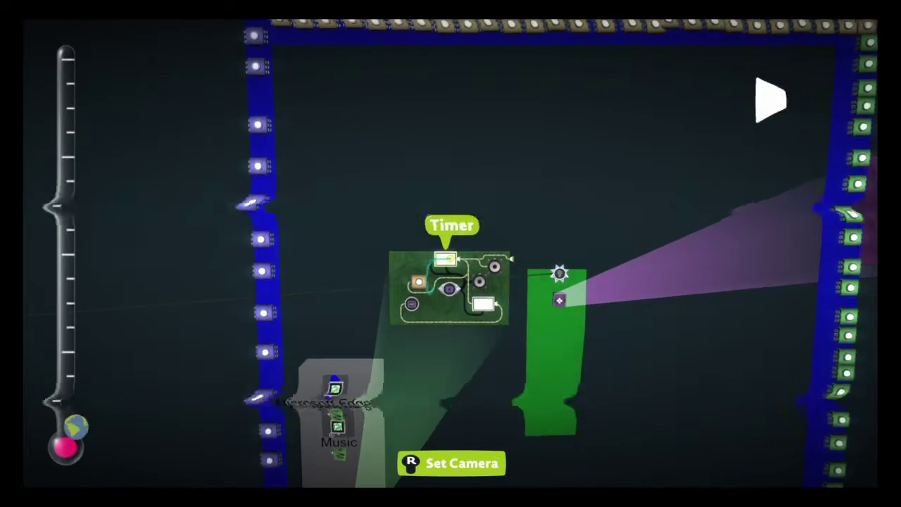
key("space")
key("Escape")
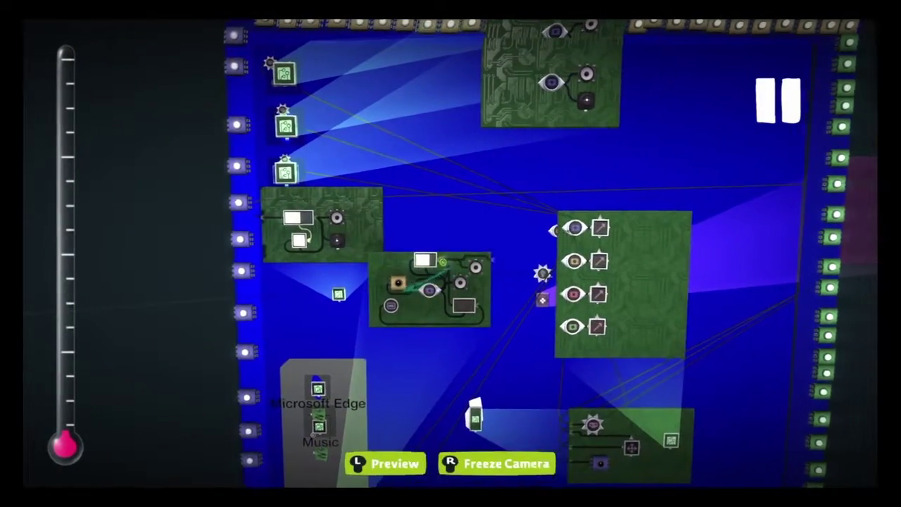
left_click(563, 273)
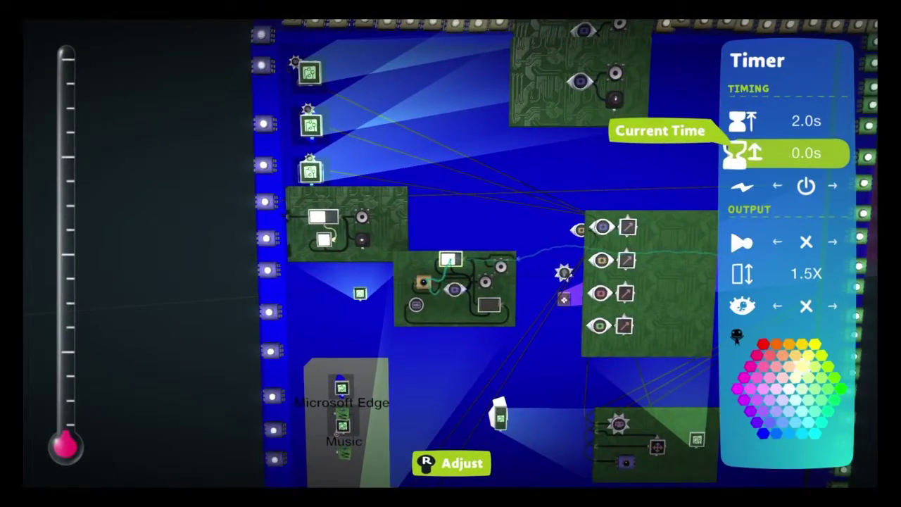
key("Escape")
key("Escape")
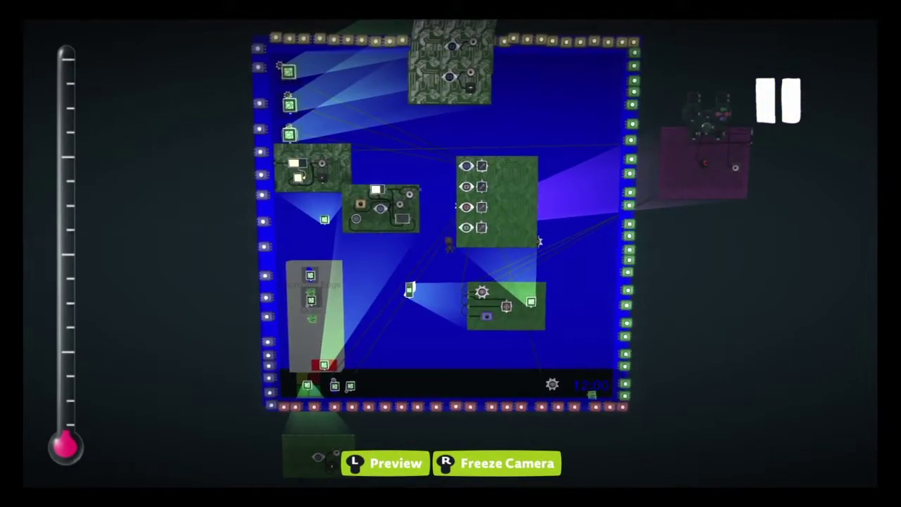
Step: Pan and zoom out over the whole desktop board, then pause the level
key("r")
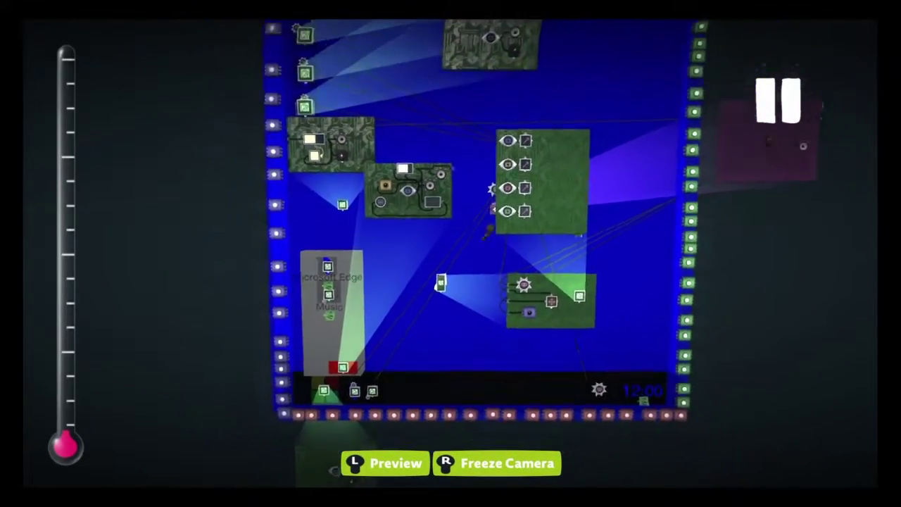
key("r")
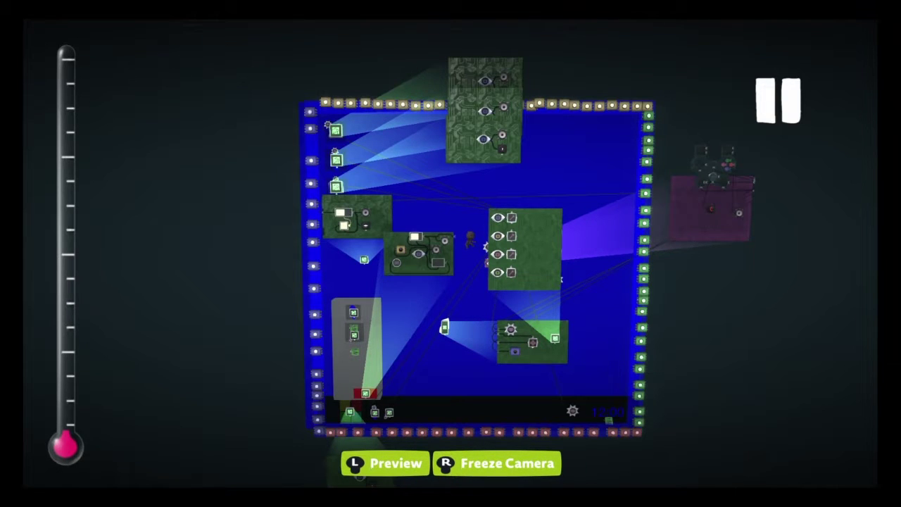
key("Escape")
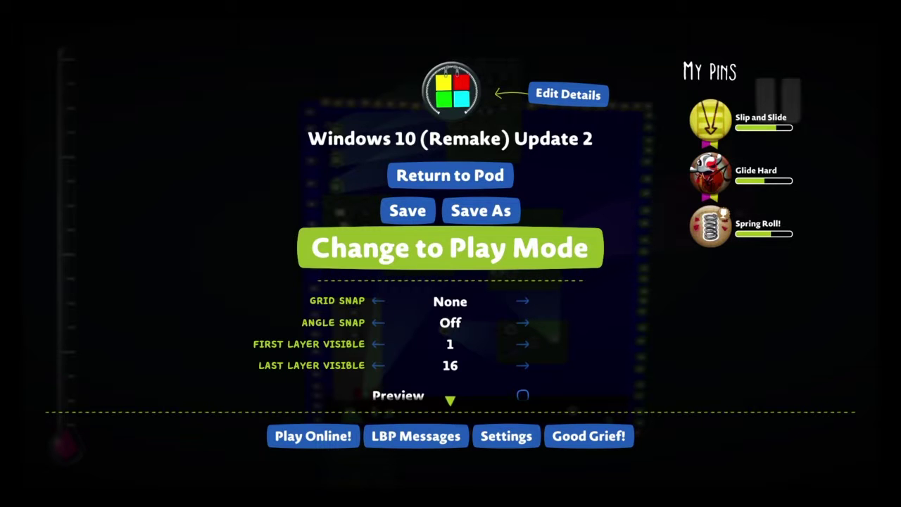
Step: Close the pause menu to show the paused desktop level with all its logic boards
key("Escape")
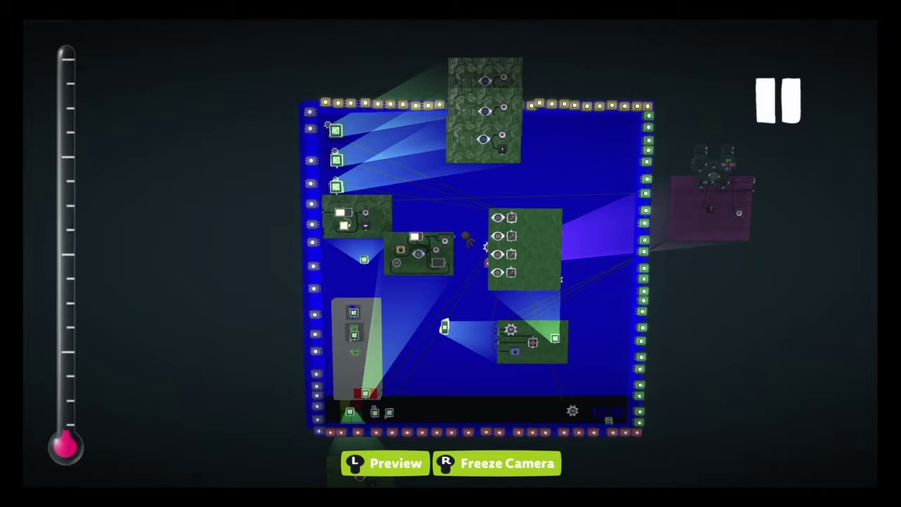
key("r")
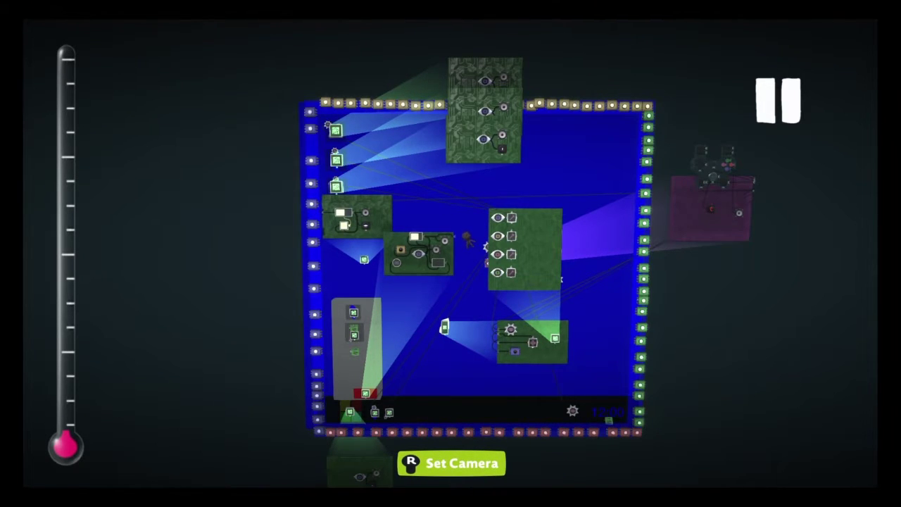
key("r")
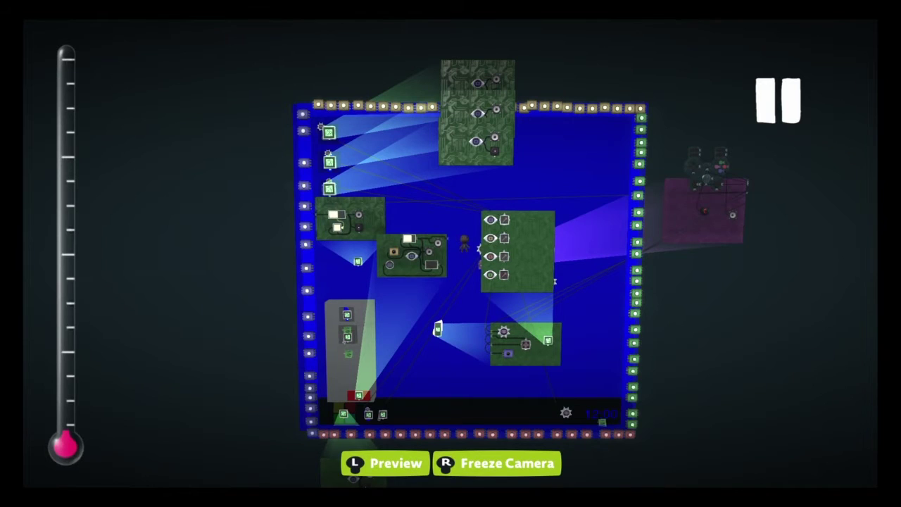
key("r")
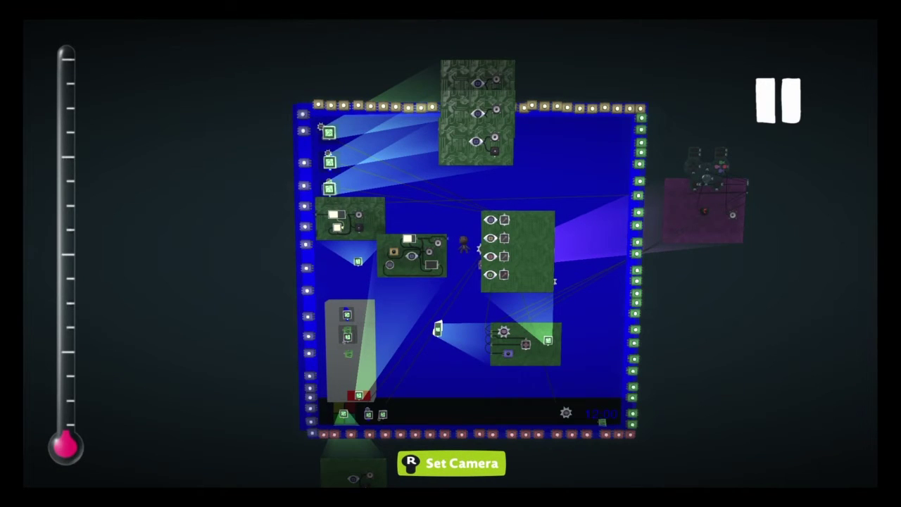